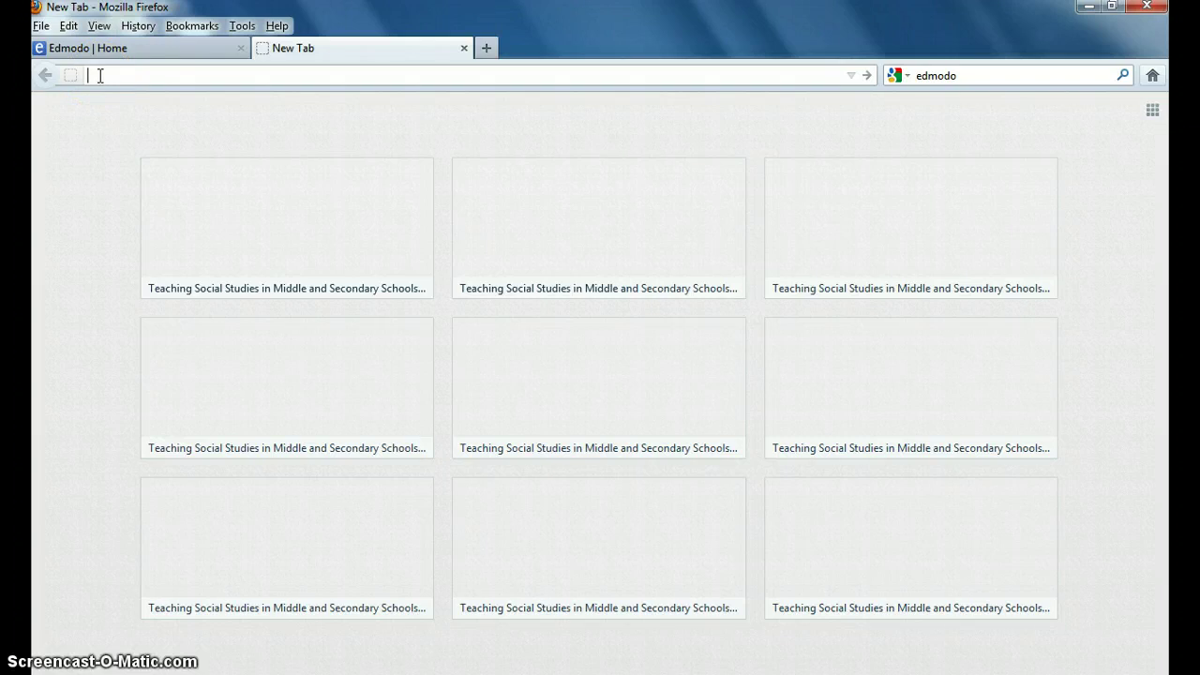
pyautogui.write('http')
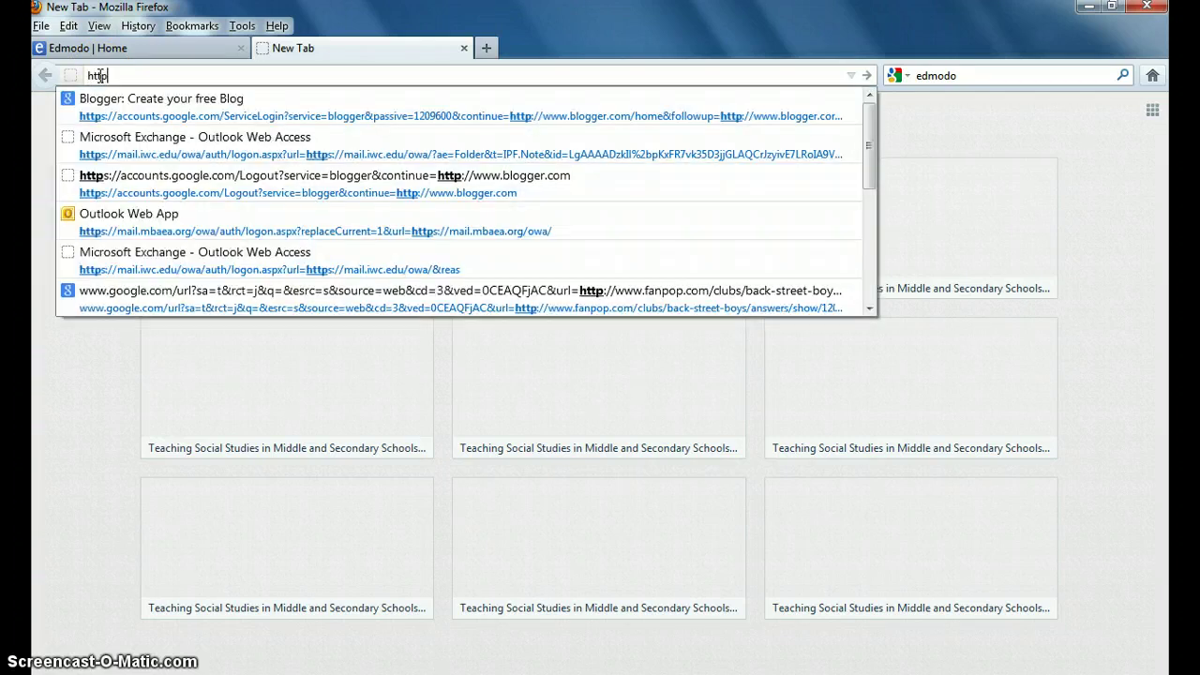
pyautogui.write('://')
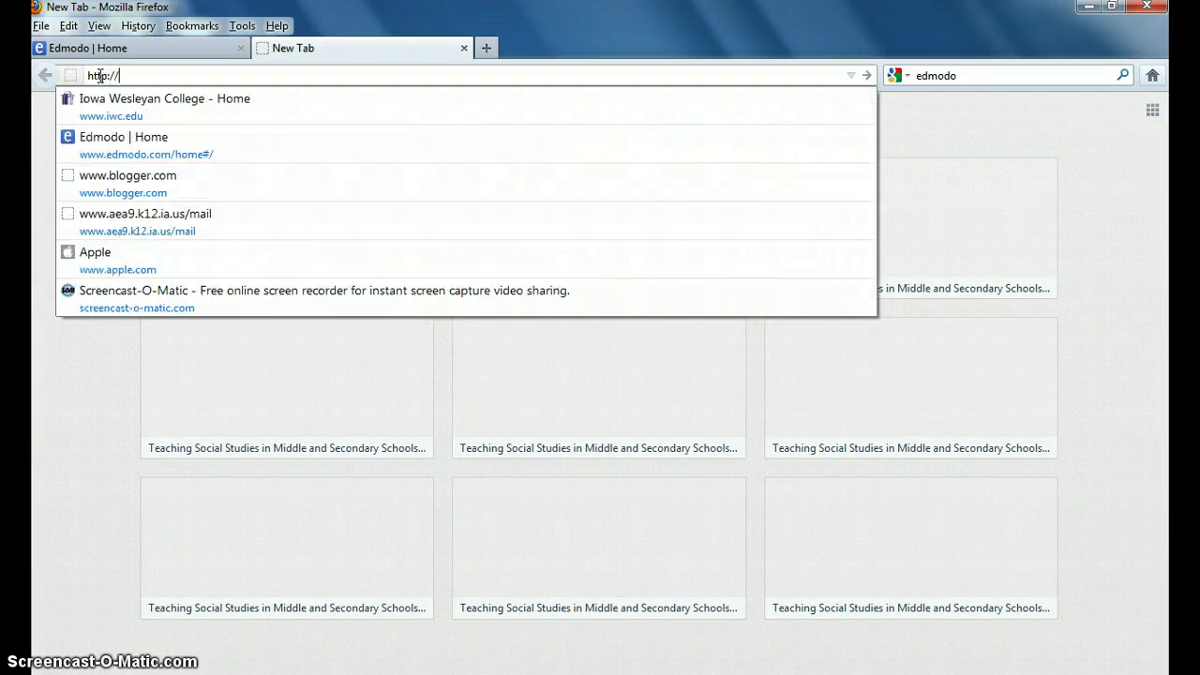
pyautogui.write('www.bl')
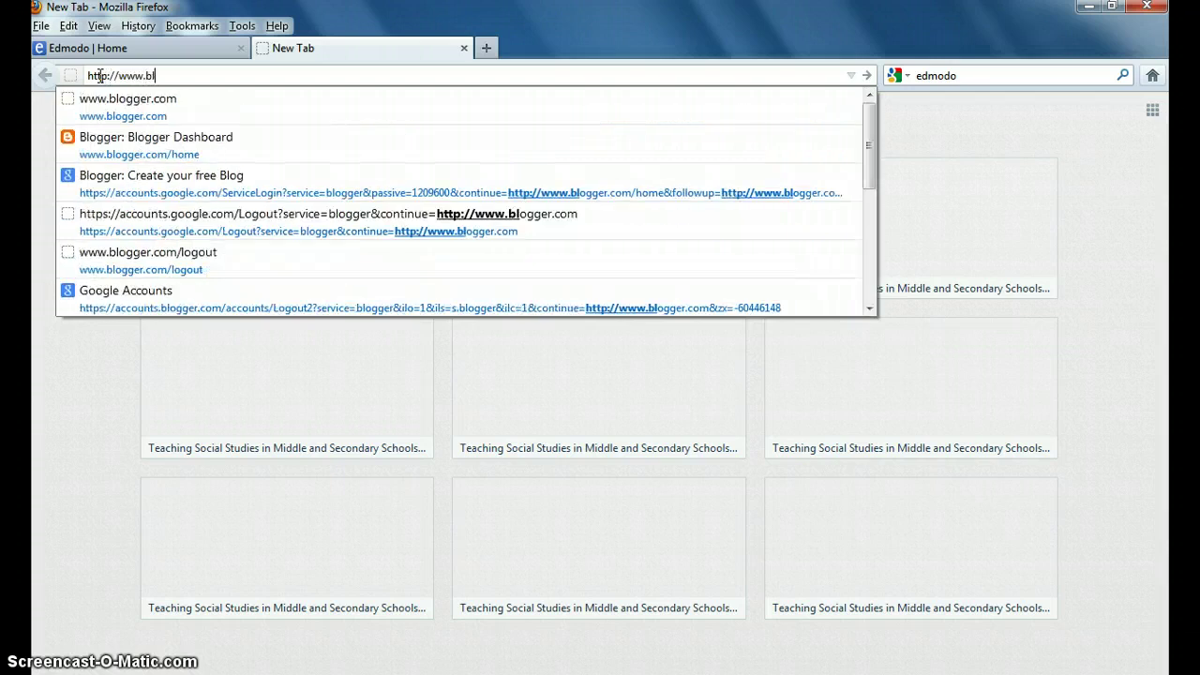
pyautogui.write('ogger.com/')
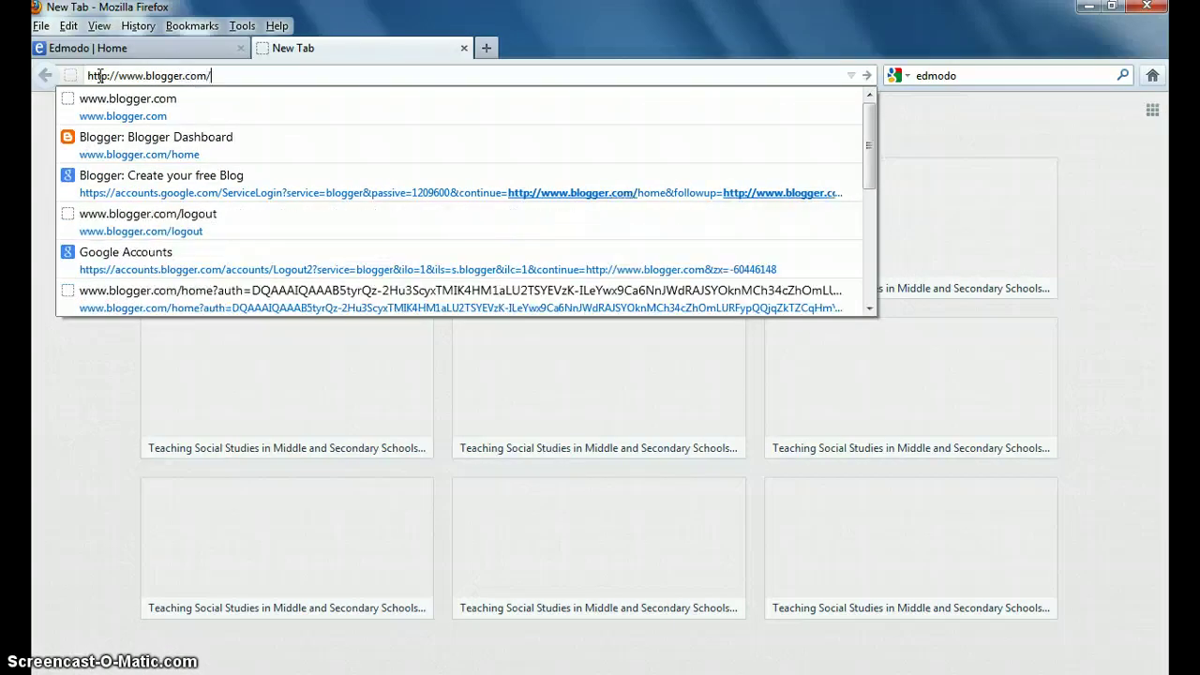
pyautogui.press('Return')
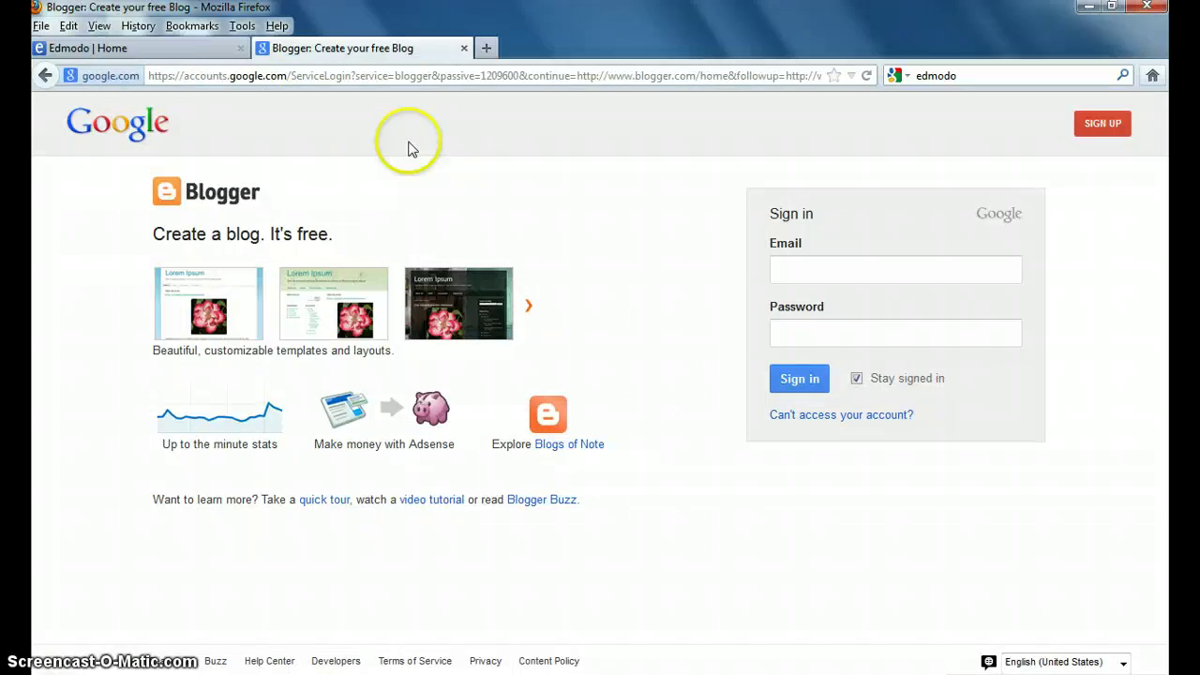
# Sign in to Blogger with the suggested account e-mail and the account password
pyautogui.click(897, 222)
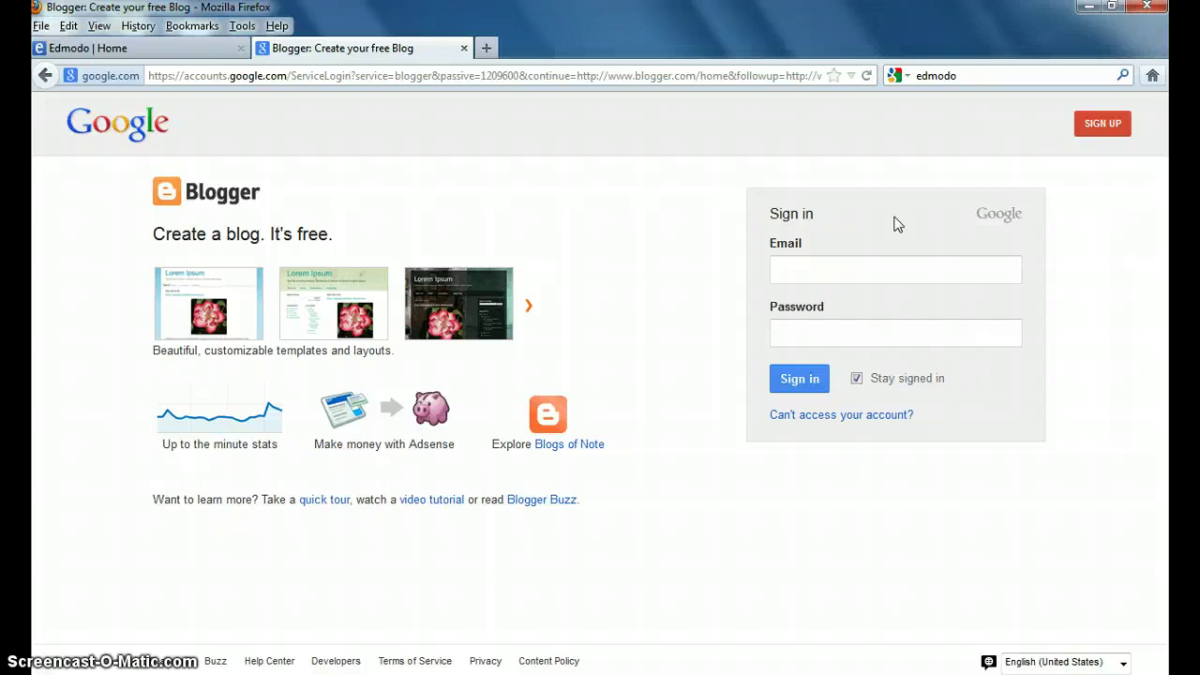
pyautogui.click(851, 259)
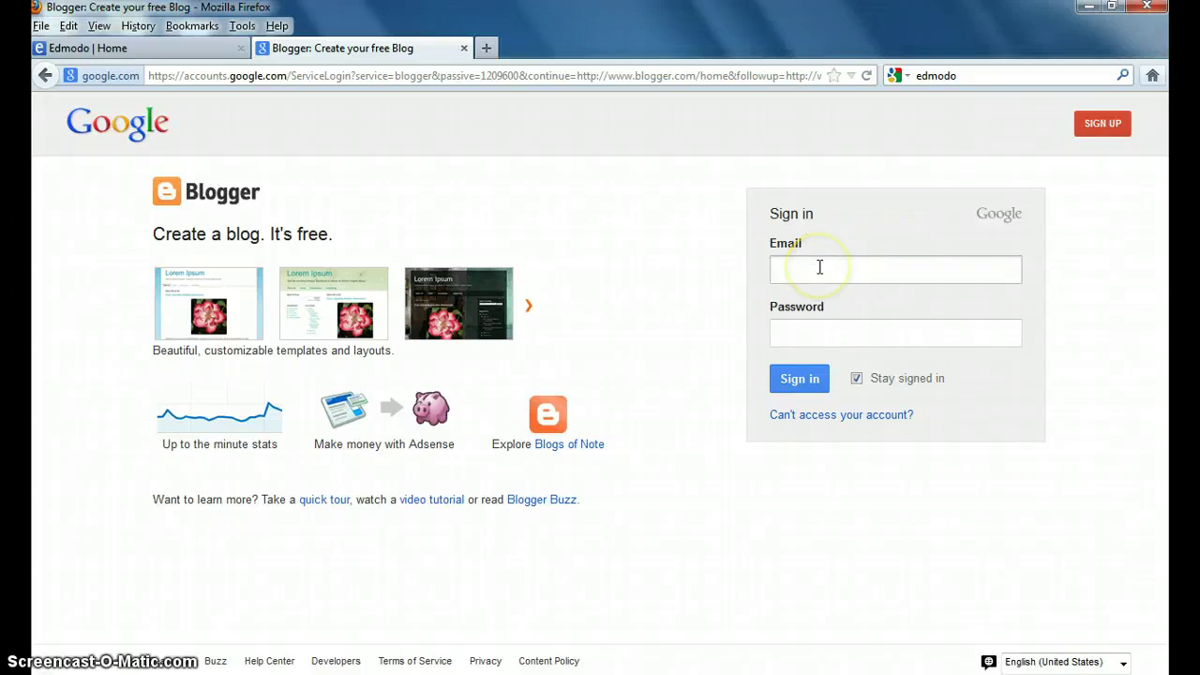
pyautogui.click(820, 268)
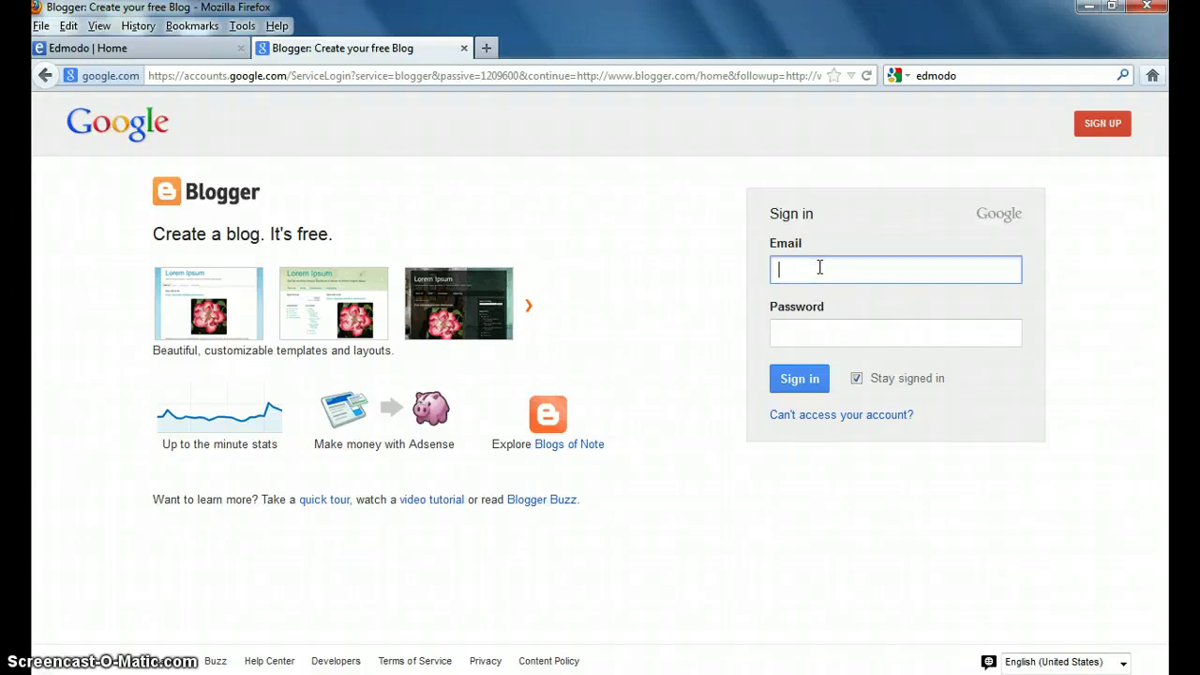
pyautogui.write('bob')
pyautogui.click(830, 299)
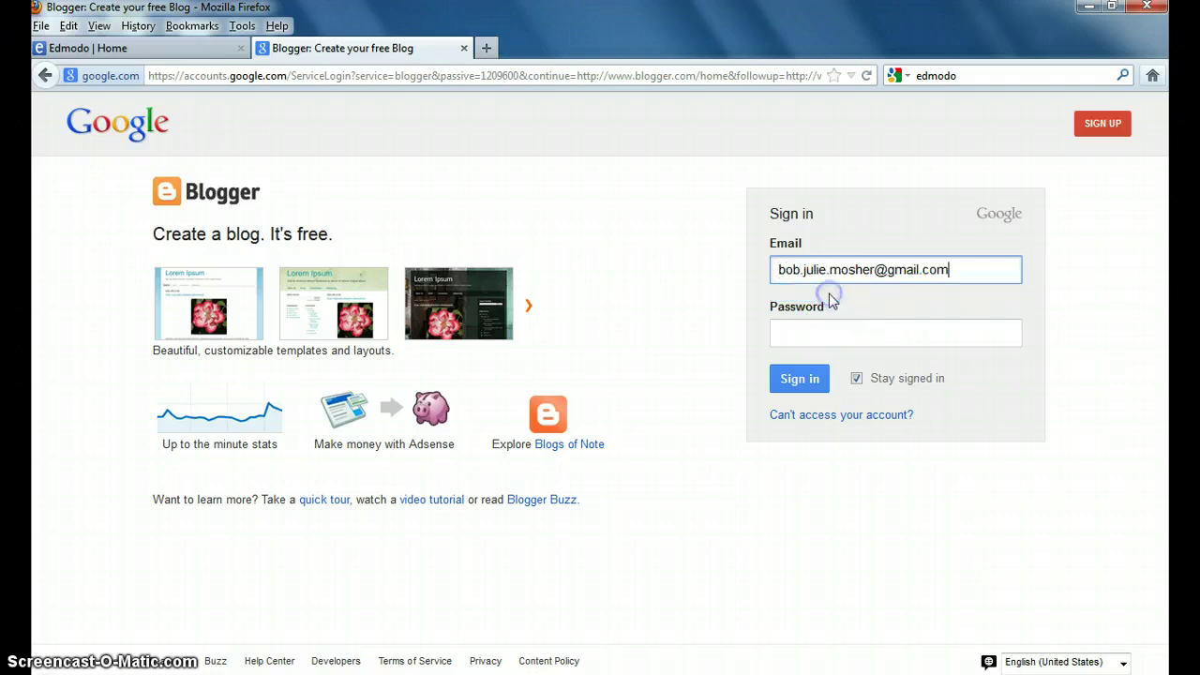
pyautogui.click(804, 338)
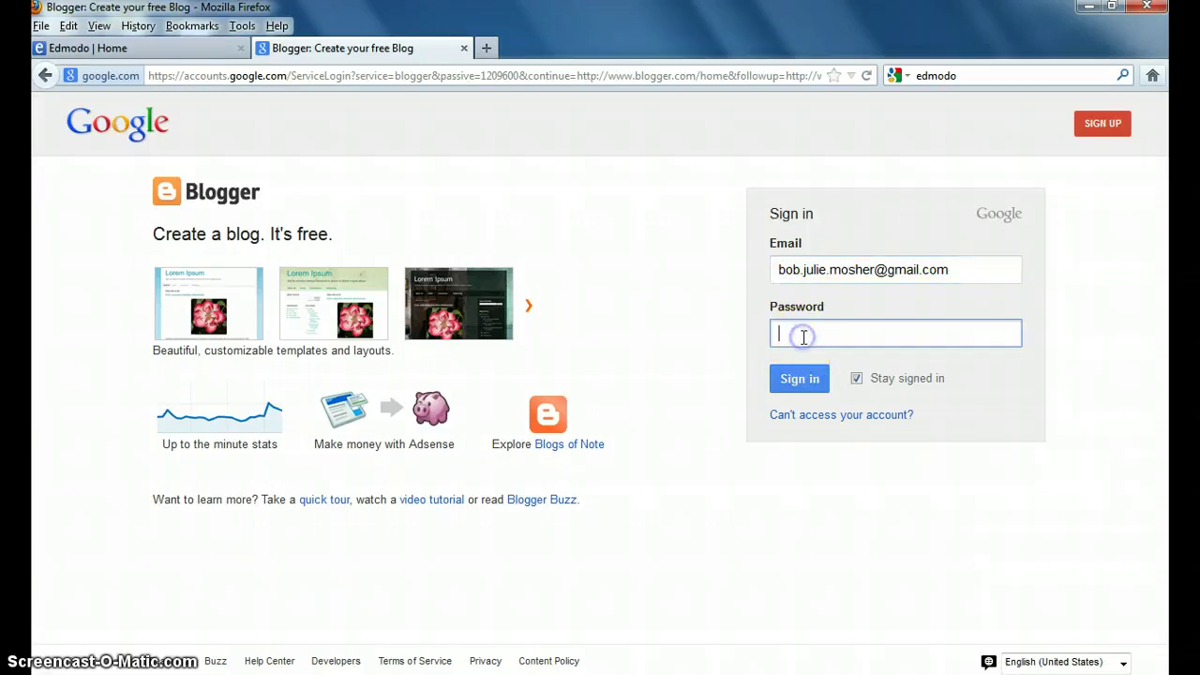
pyautogui.write('•••••••••')
pyautogui.click(812, 377)
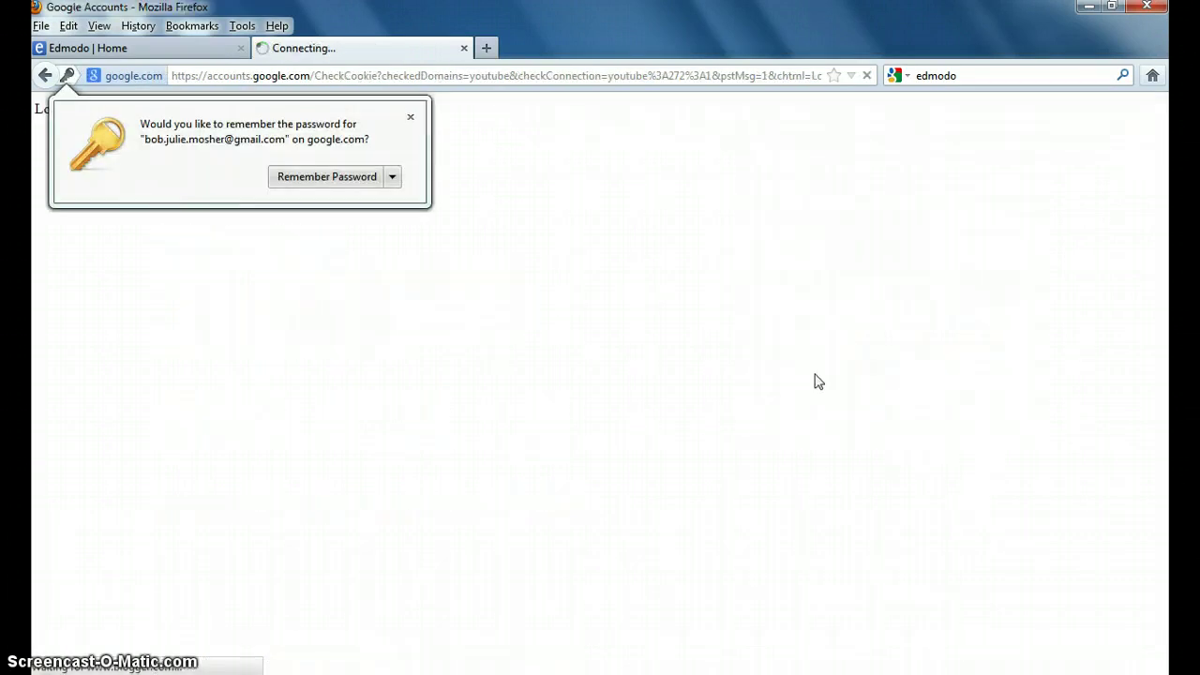
# Dismiss Firefox's save-password offer and start a new blog from the empty dashboard
pyautogui.click(410, 117)
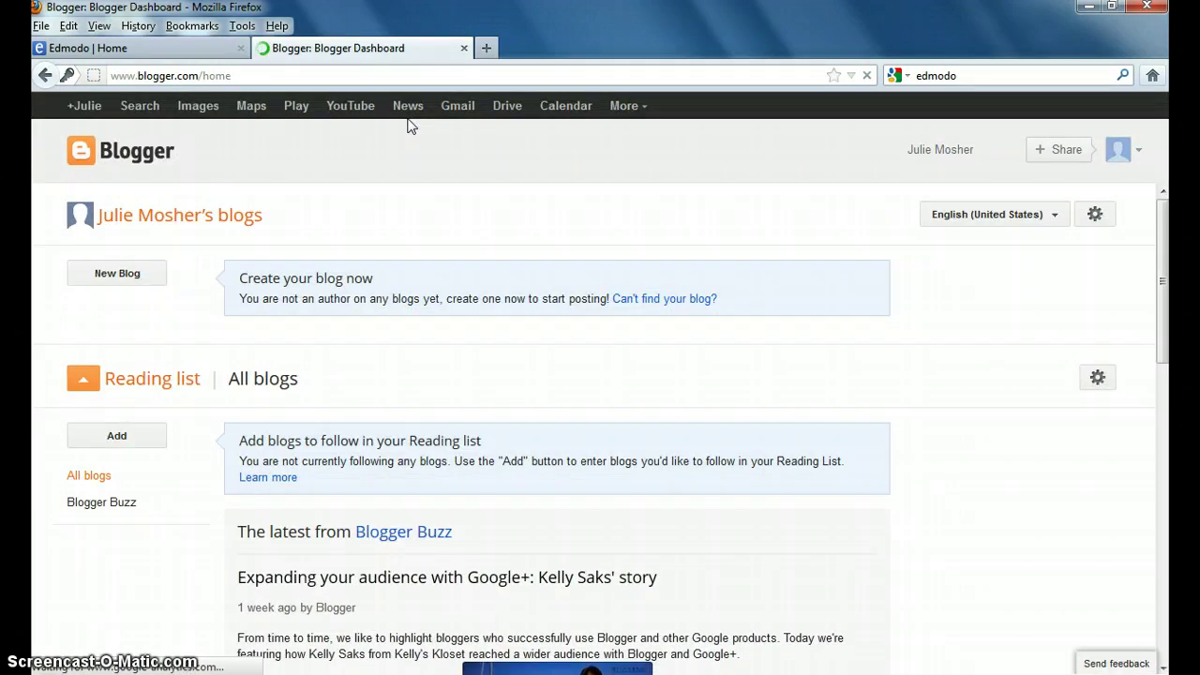
pyautogui.click(349, 176)
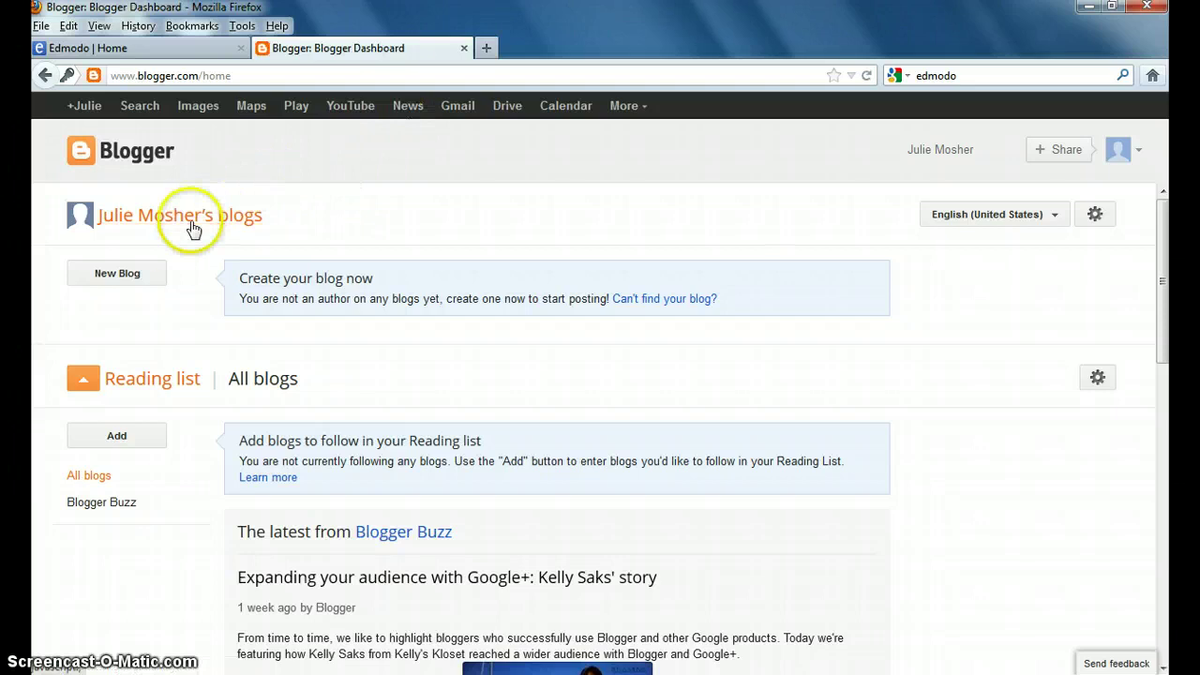
pyautogui.click(156, 272)
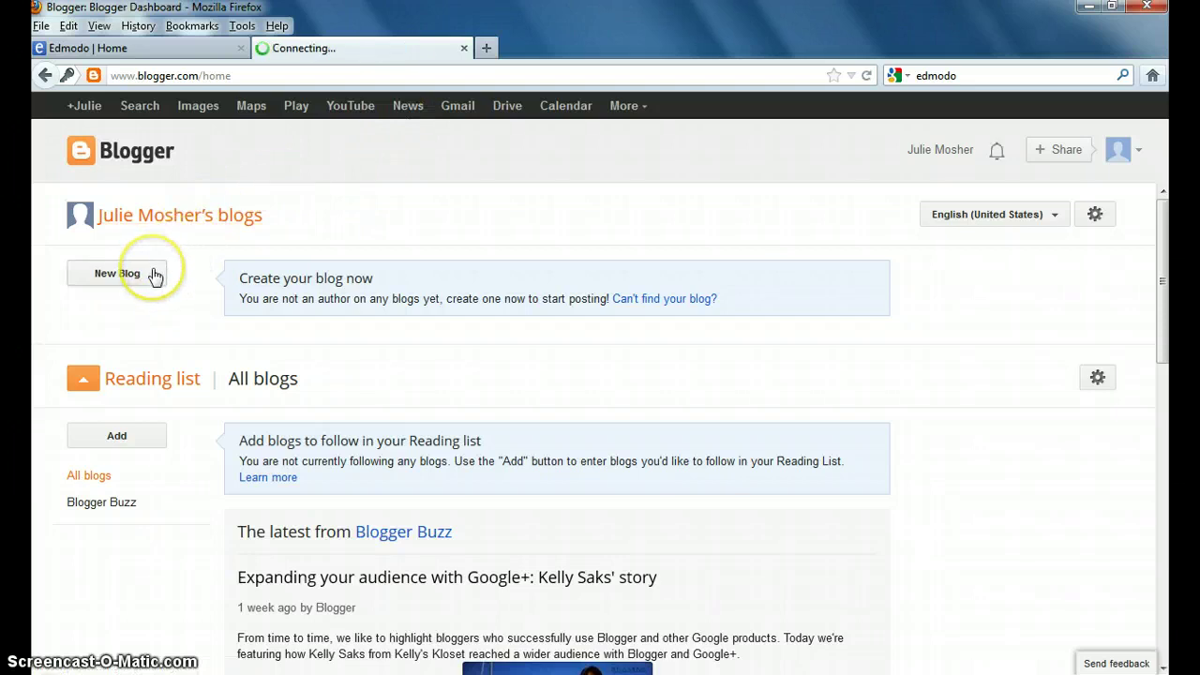
# Title the new blog with the owner's first name plus 'Dynamic Discussions', then try and clear a name-based address
pyautogui.click(134, 274)
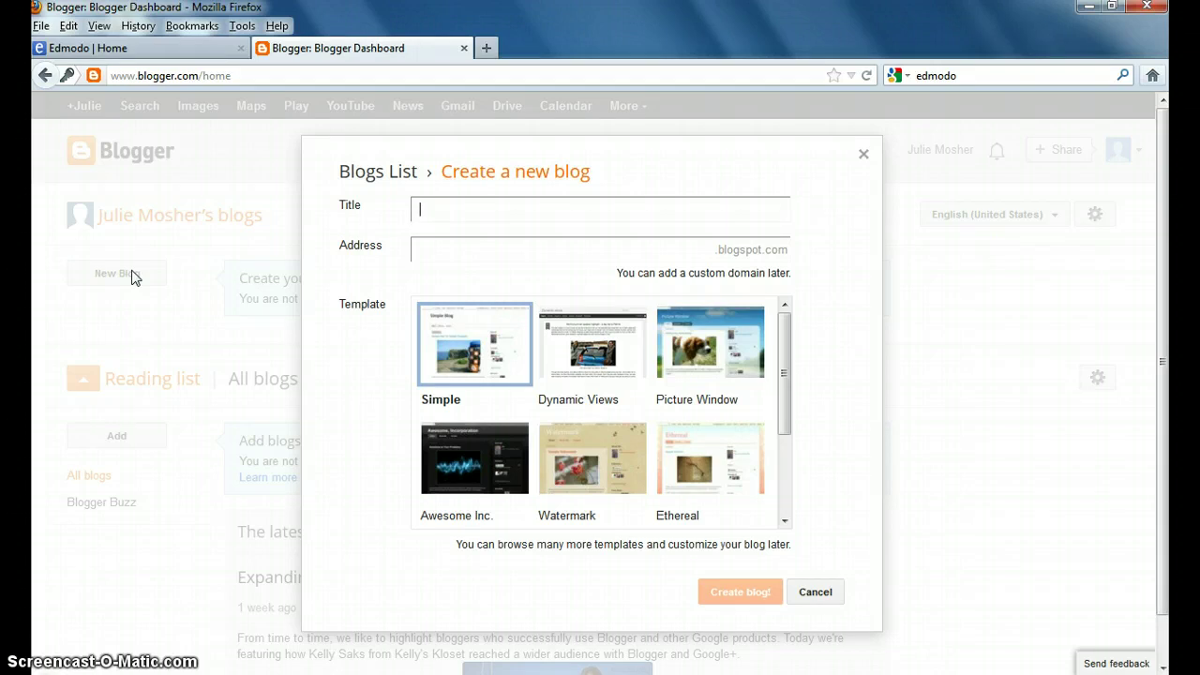
pyautogui.write("Julie's Dynamic Discussions")
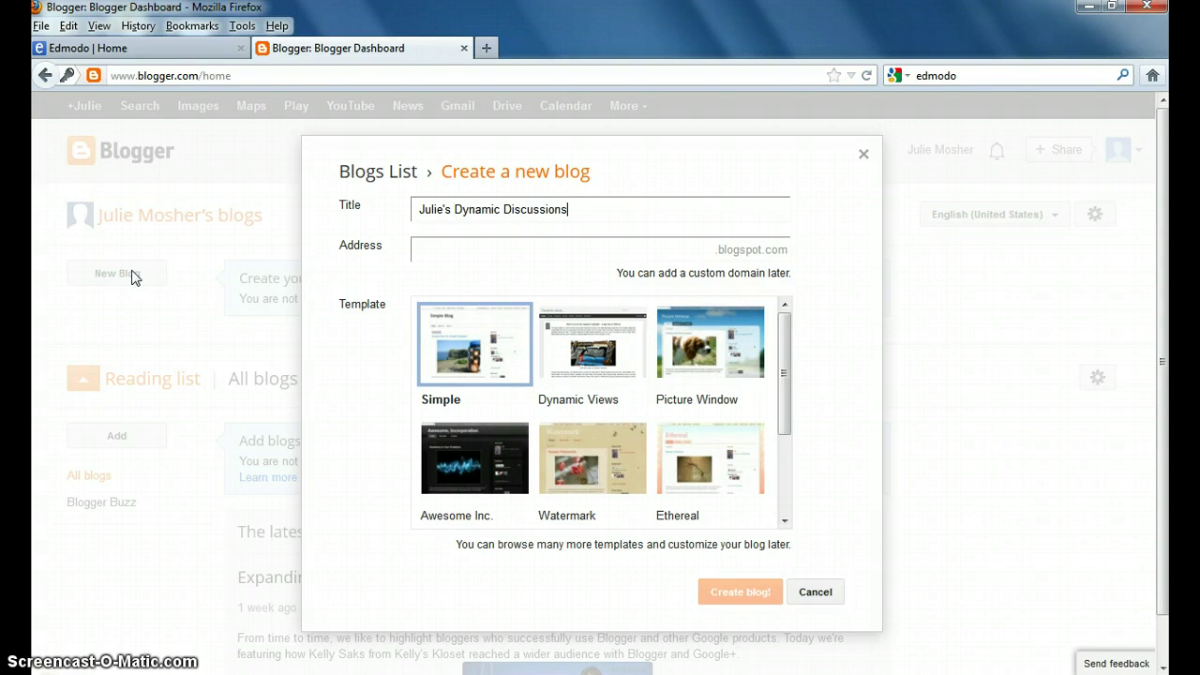
pyautogui.click(681, 252)
pyautogui.write('julie')
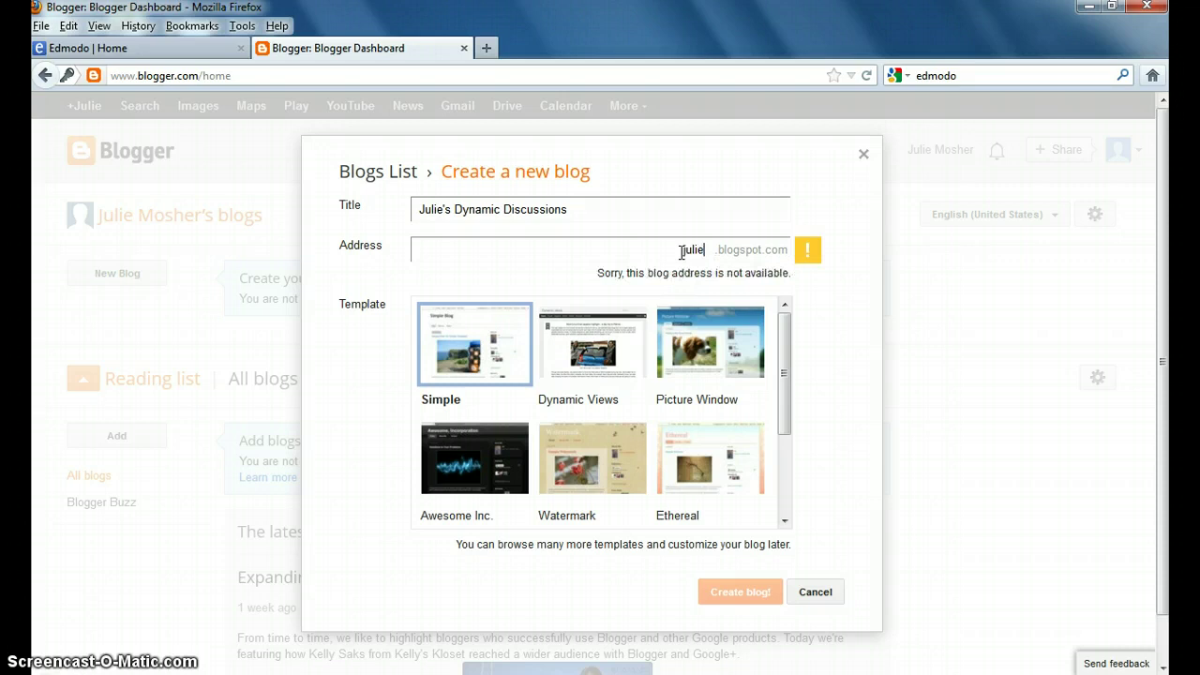
pyautogui.write("'s")
pyautogui.press('BackSpace')
pyautogui.press('BackSpace')
pyautogui.write('s')
pyautogui.press('BackSpace')
pyautogui.press('BackSpace')
pyautogui.press('BackSpace')
pyautogui.press('BackSpace')
pyautogui.press('BackSpace')
pyautogui.press('BackSpace')
# Trim the title to 'Dynamic Discussions' and enter the address dynamicdiscussions
pyautogui.click(665, 202)
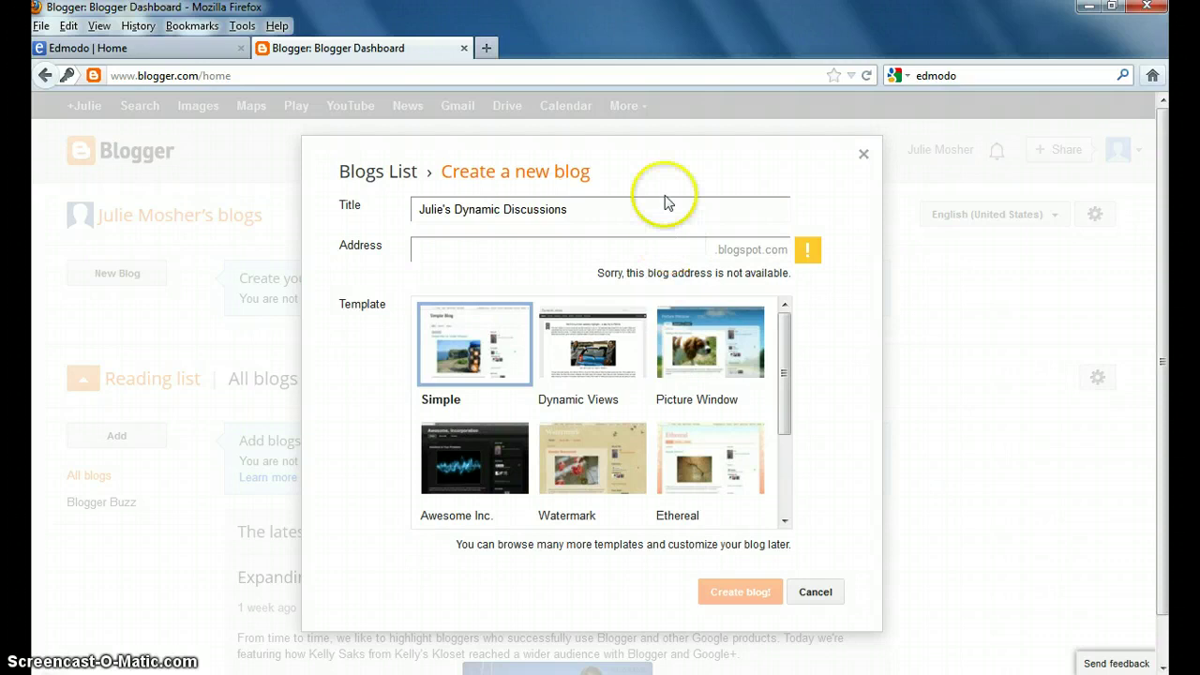
pyautogui.click(449, 209)
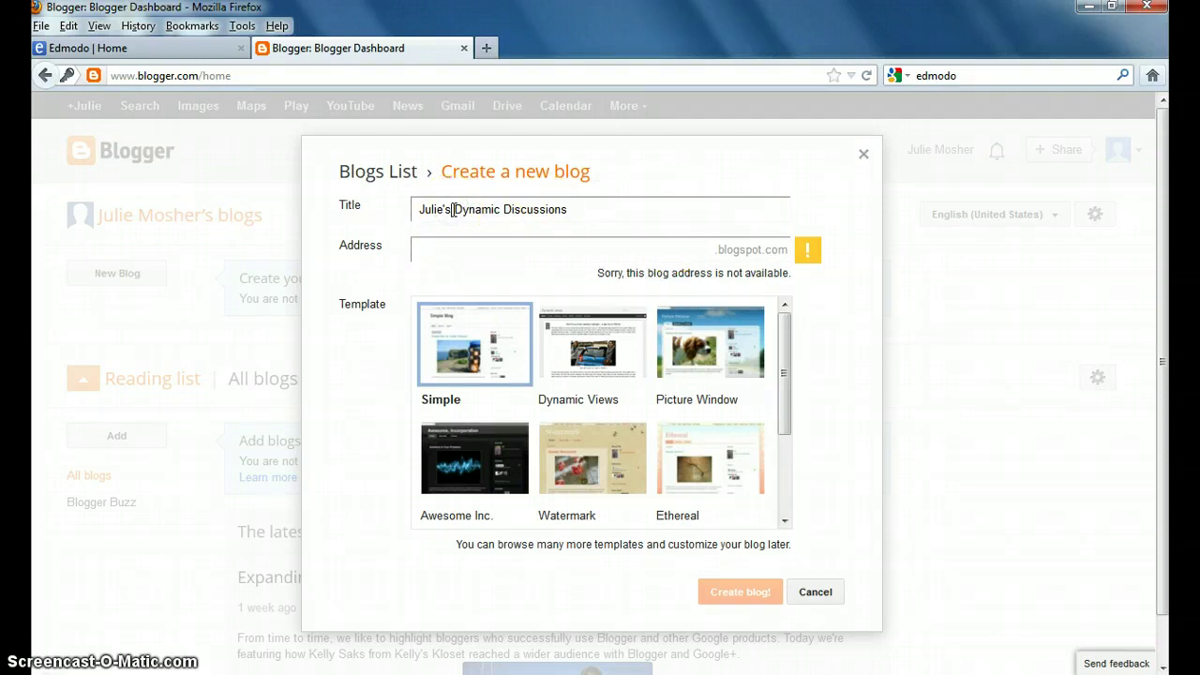
pyautogui.press('BackSpace')
pyautogui.press('BackSpace')
pyautogui.press('BackSpace')
pyautogui.press('BackSpace')
pyautogui.press('BackSpace')
pyautogui.press('BackSpace')
pyautogui.press('BackSpace')
pyautogui.press('BackSpace')
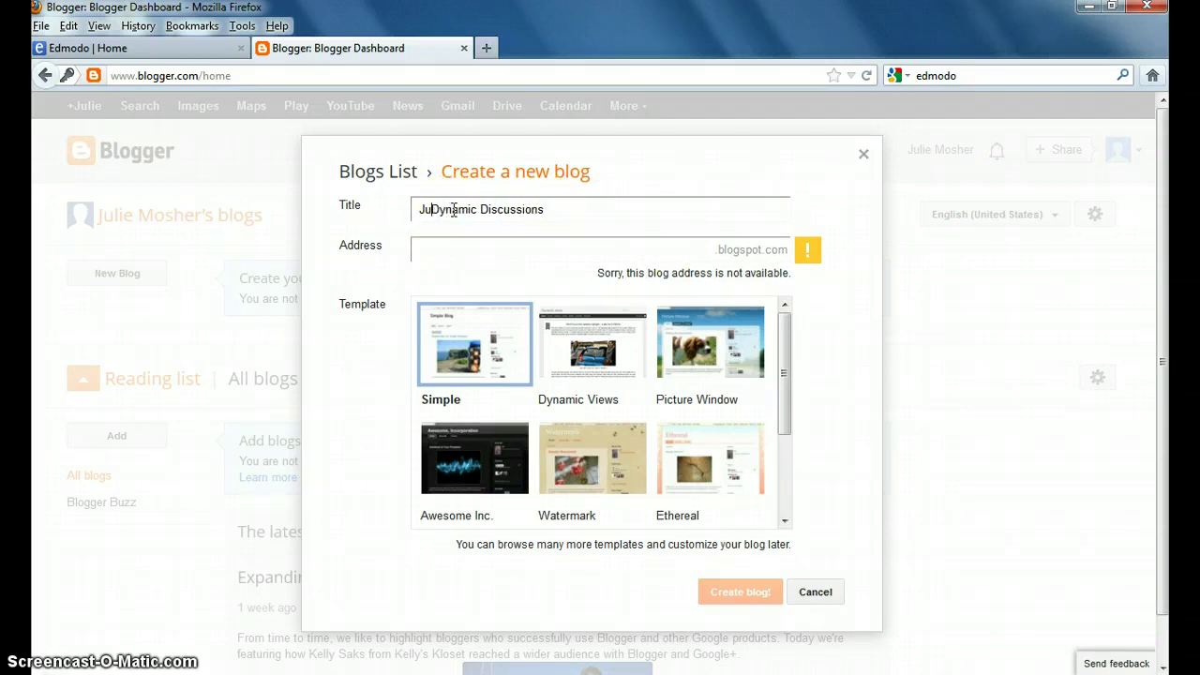
pyautogui.click(705, 248)
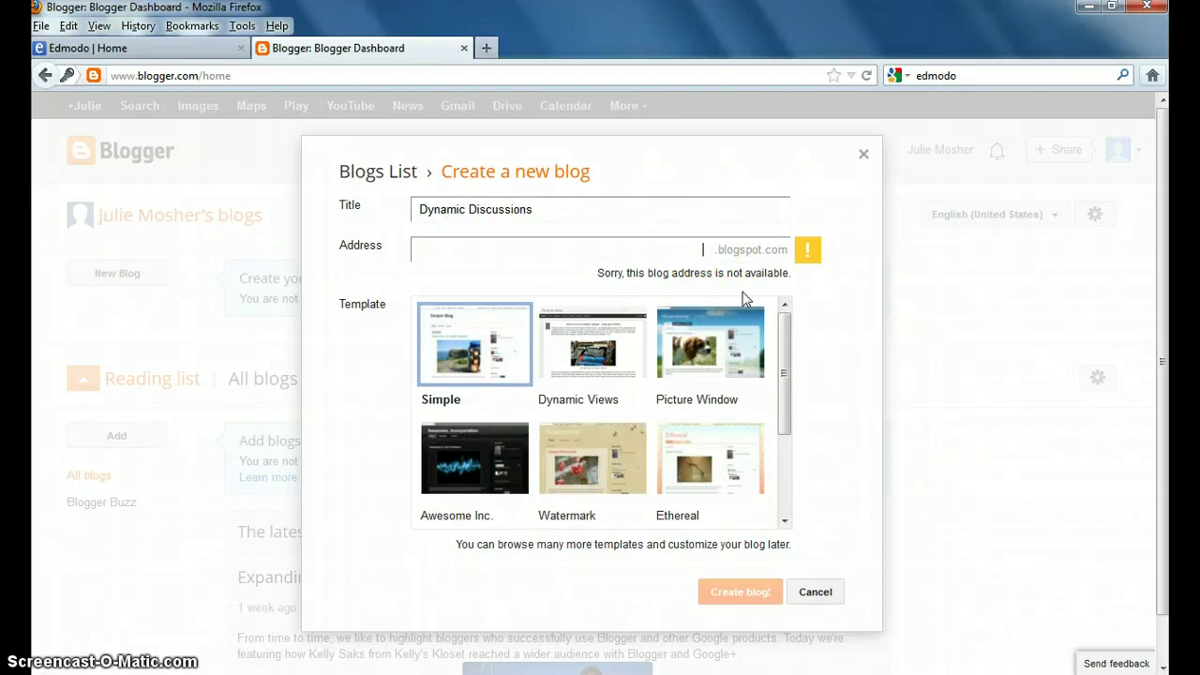
pyautogui.write('d')
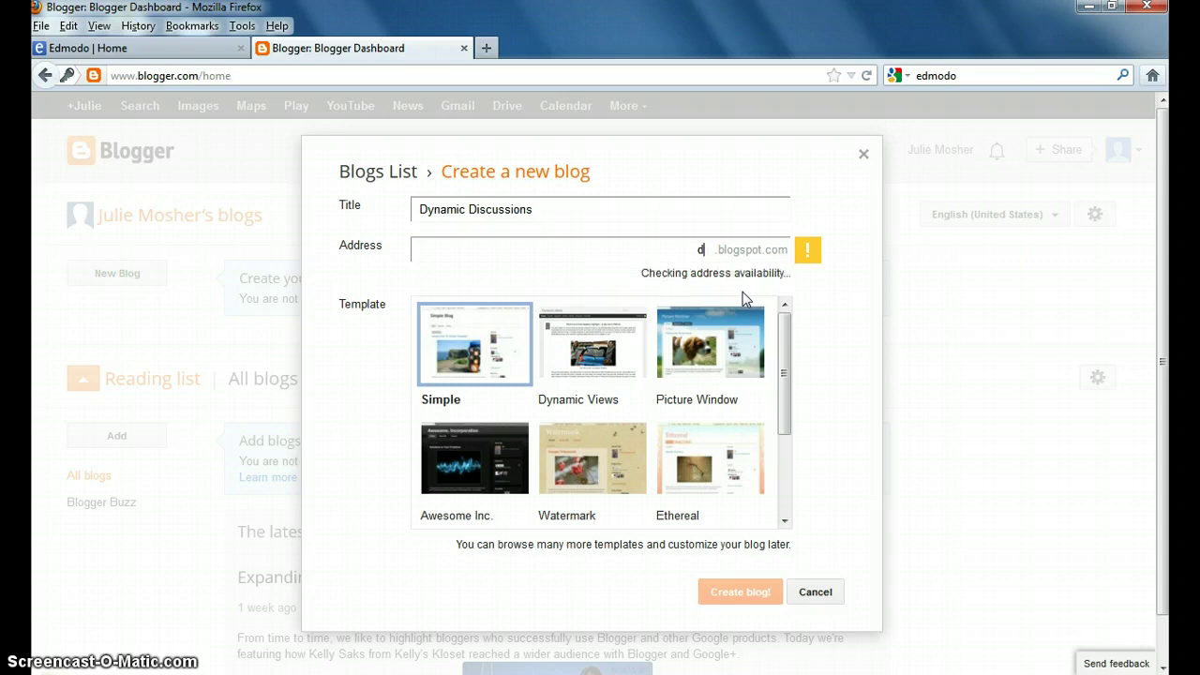
pyautogui.write('ynamicdiscussions')
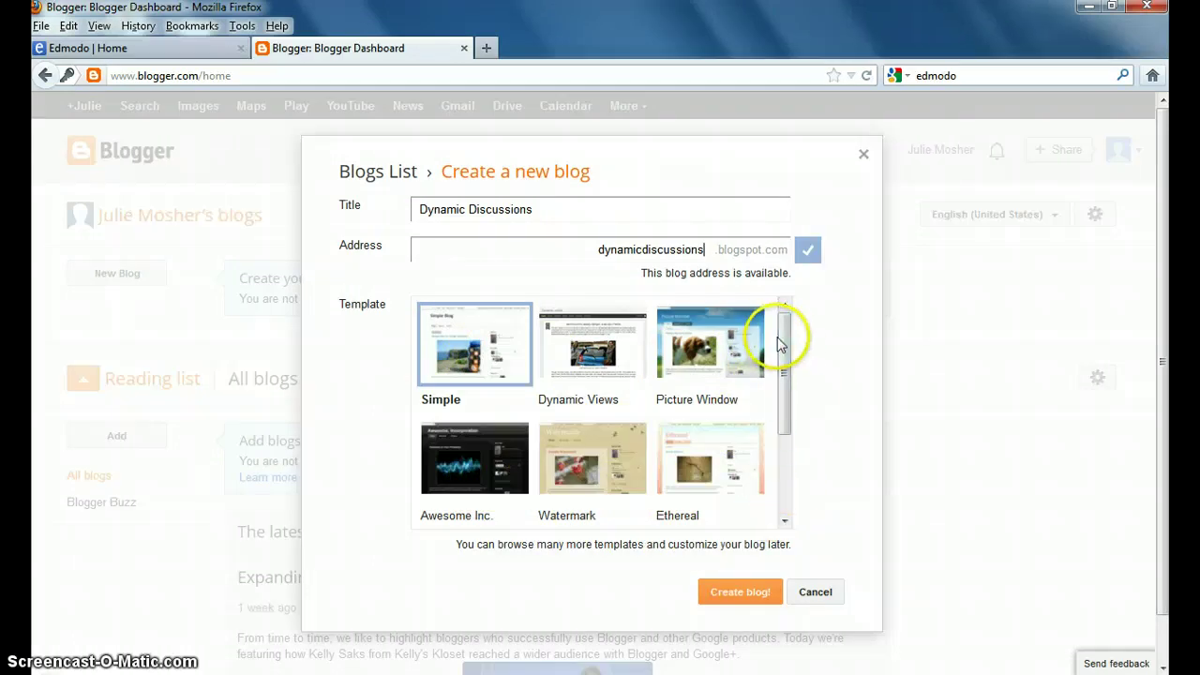
pyautogui.moveTo(781, 346); pyautogui.dragTo(773, 324)
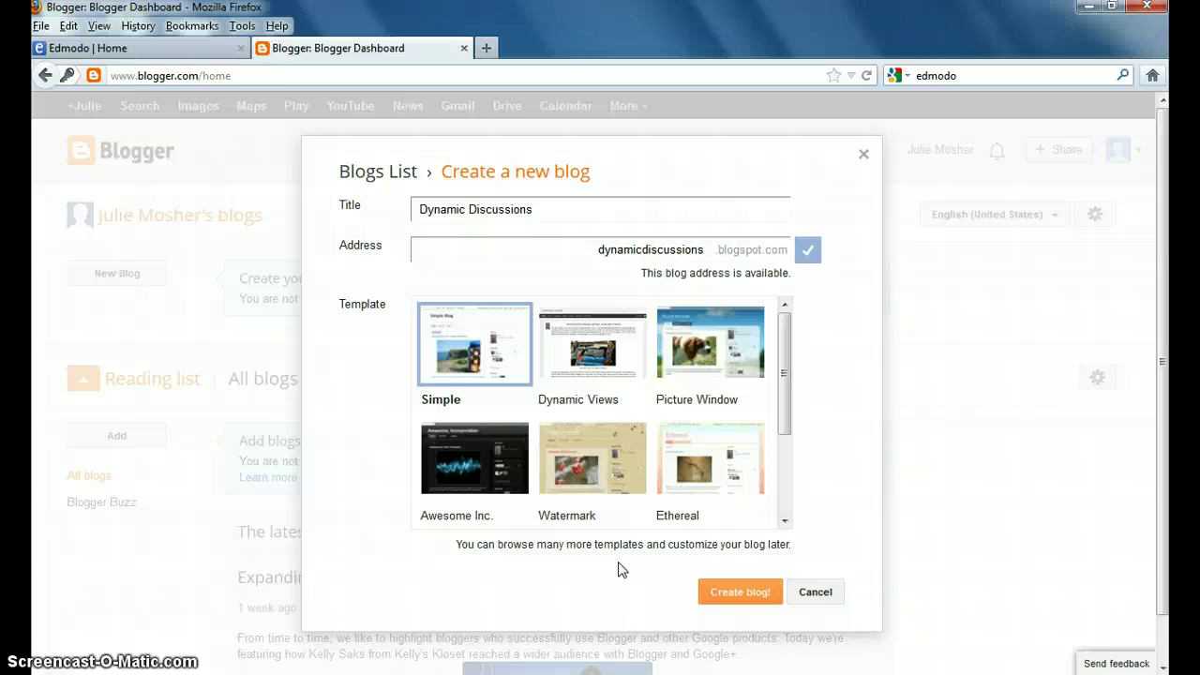
pyautogui.click(499, 373)
# Create the Dynamic Discussions blog with these settings
pyautogui.click(718, 594)
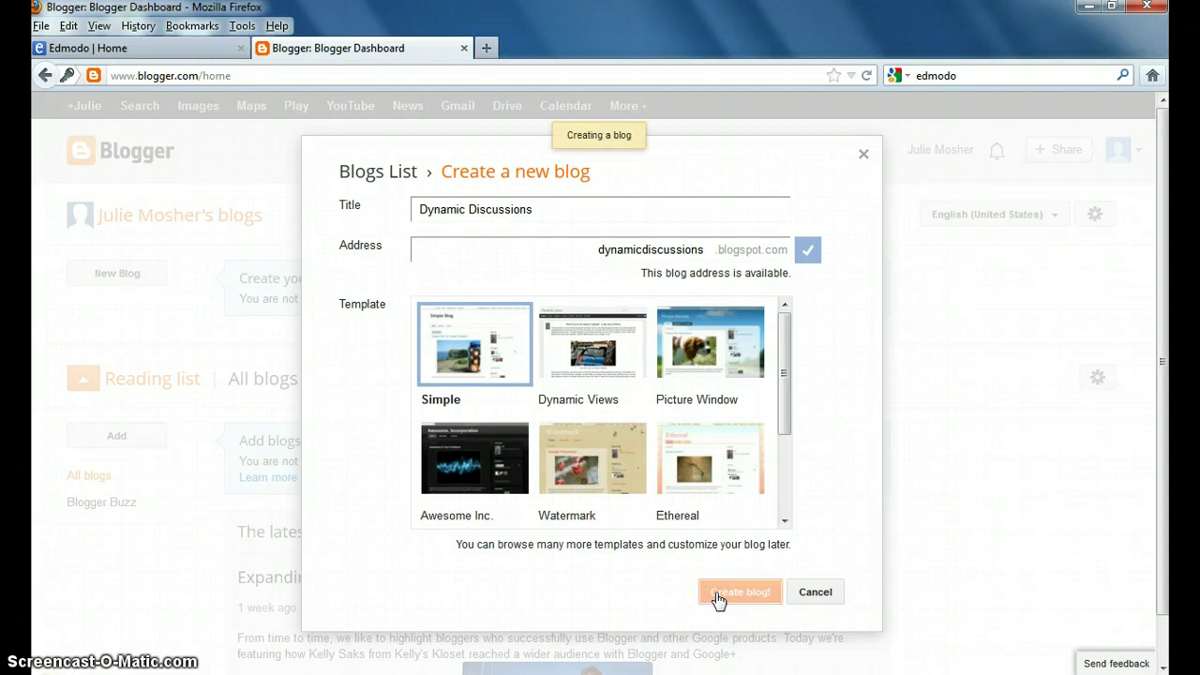